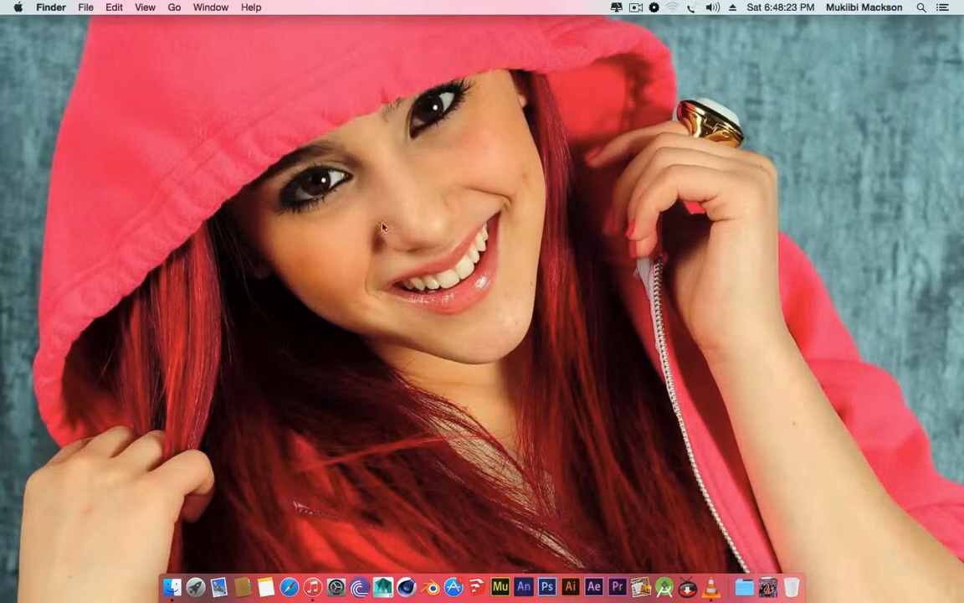
Step: Launch Cinema 4D and add a cube primitive to the empty scene
{"action": "left_click", "coordinate": [409, 594]}
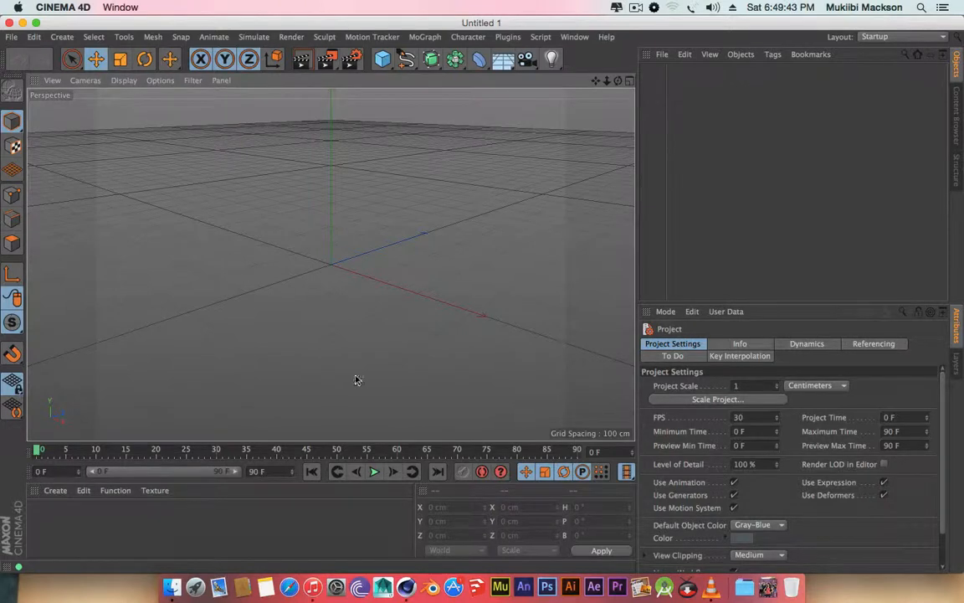
{"action": "left_click", "coordinate": [382, 61]}
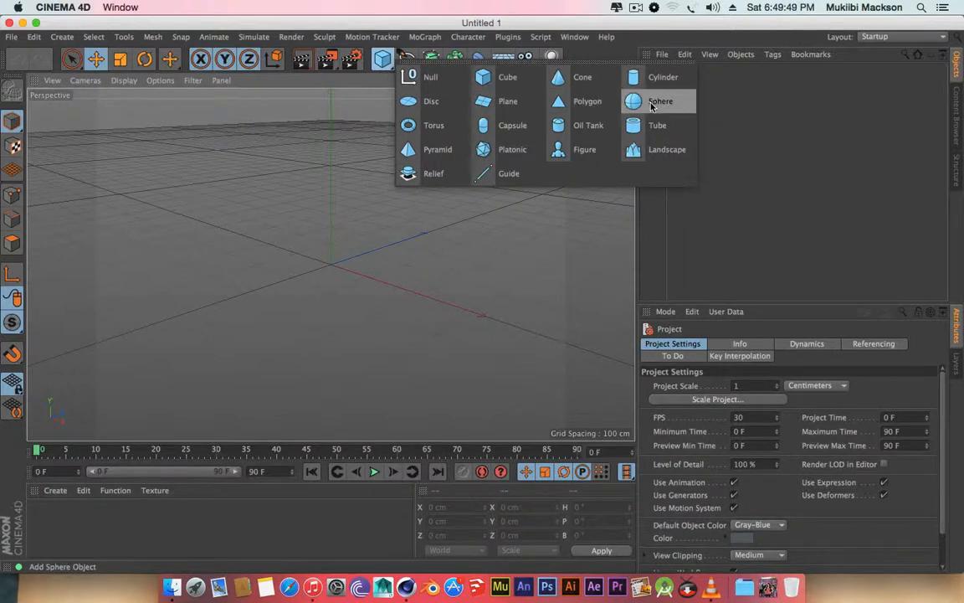
{"action": "left_click", "coordinate": [484, 78]}
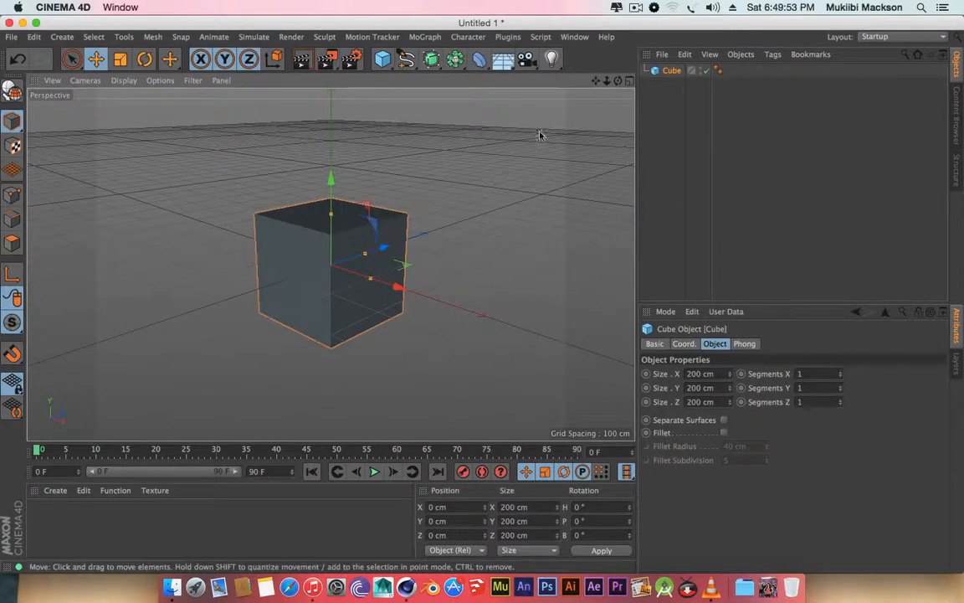
Step: Reduce the cube's Y size to about 194.5 cm
{"action": "left_click_drag", "start_coordinate": [617, 80], "coordinate": [16, 30]}
{"action": "left_click_drag", "start_coordinate": [330, 263], "coordinate": [468, 264]}
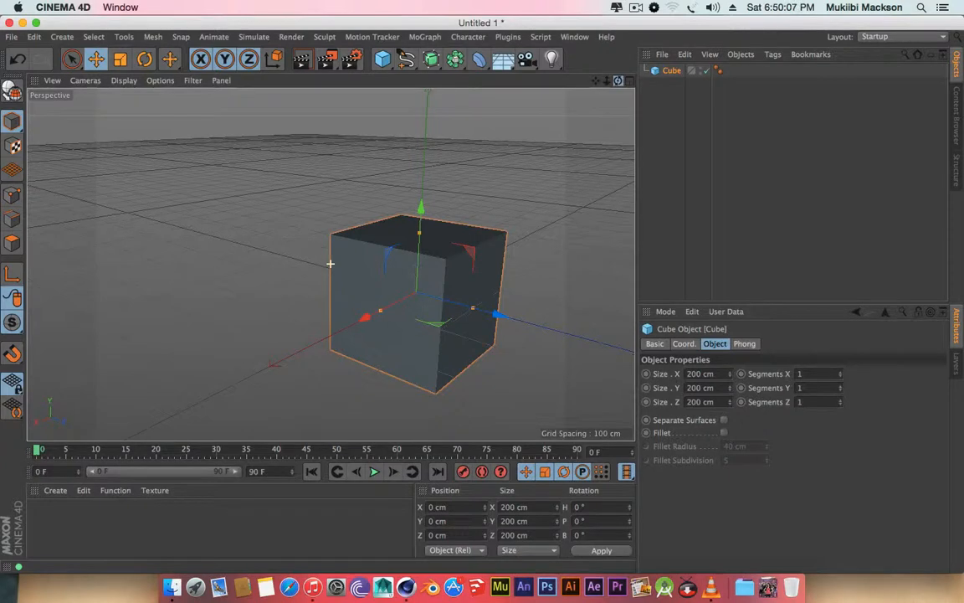
{"action": "left_click_drag", "start_coordinate": [330, 263], "coordinate": [330, 263]}
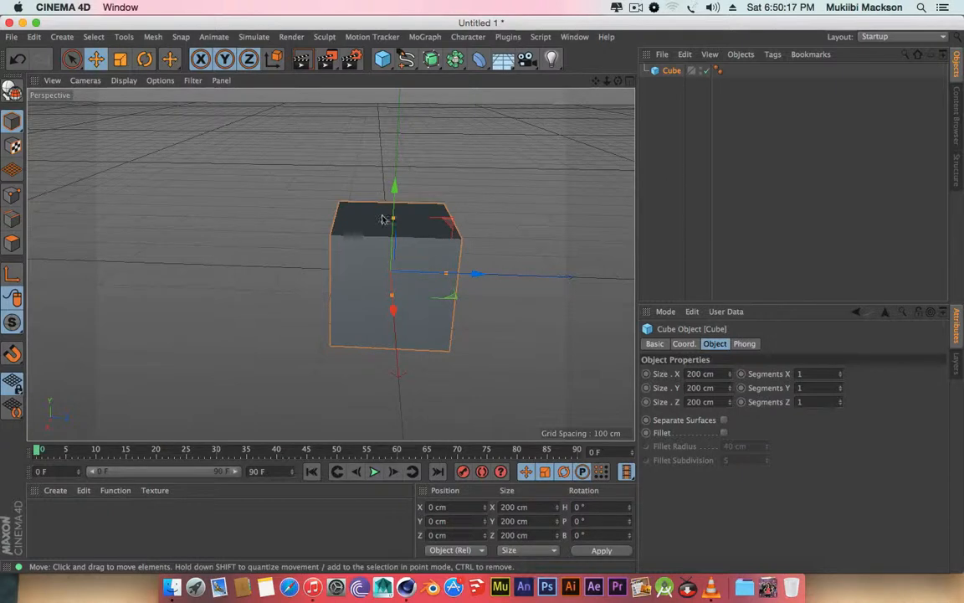
{"action": "mouse_move", "coordinate": [394, 218]}
{"action": "left_mouse_down"}
{"action": "mouse_move", "coordinate": [398, 194]}
{"action": "mouse_move", "coordinate": [397, 223]}
{"action": "left_mouse_up"}
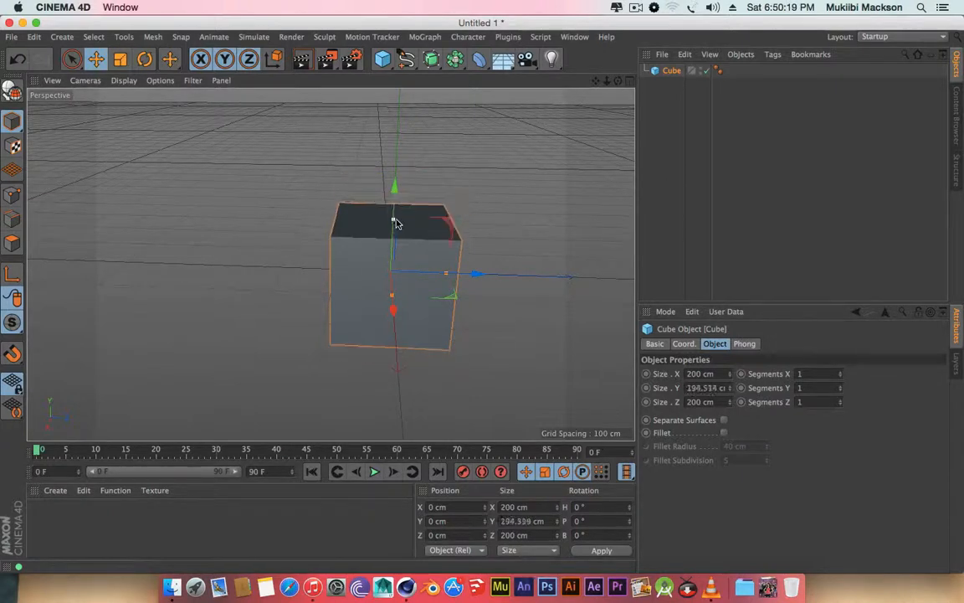
{"action": "mouse_move", "coordinate": [618, 81]}
{"action": "left_mouse_down"}
{"action": "mouse_move", "coordinate": [609, 57]}
{"action": "mouse_move", "coordinate": [621, 81]}
{"action": "left_mouse_up"}
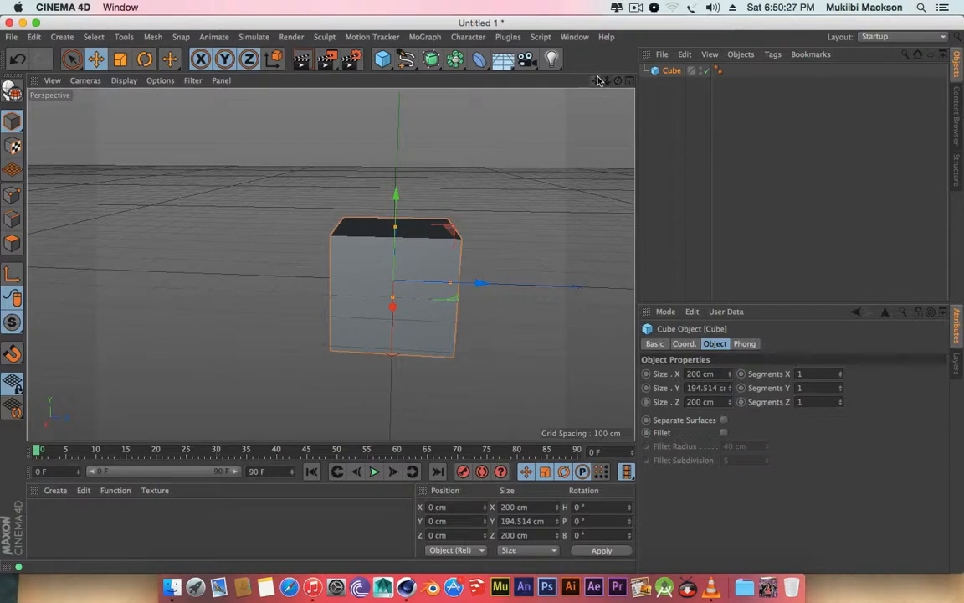
{"action": "left_click_drag", "start_coordinate": [596, 80], "coordinate": [606, 86]}
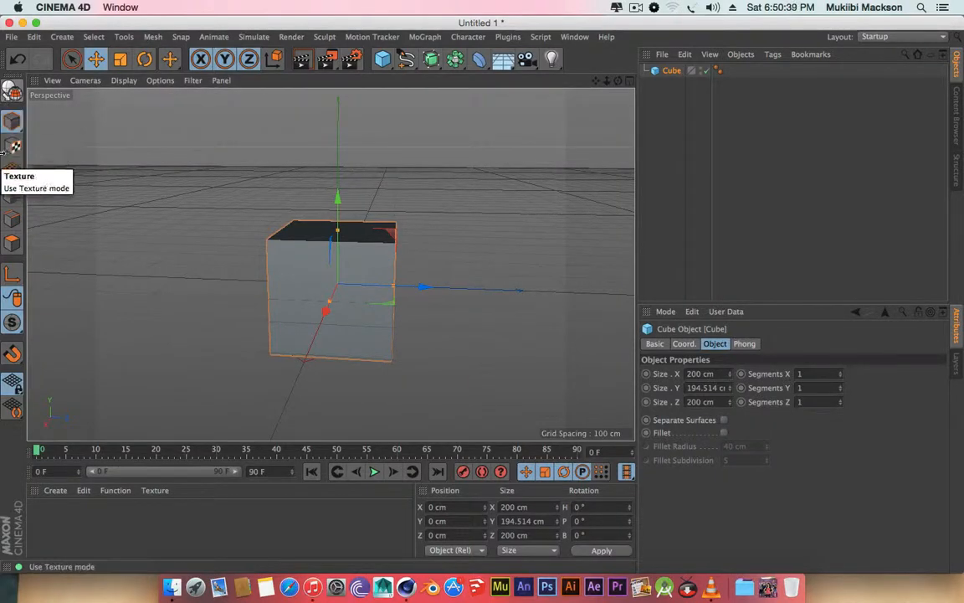
{"action": "left_click", "coordinate": [10, 90]}
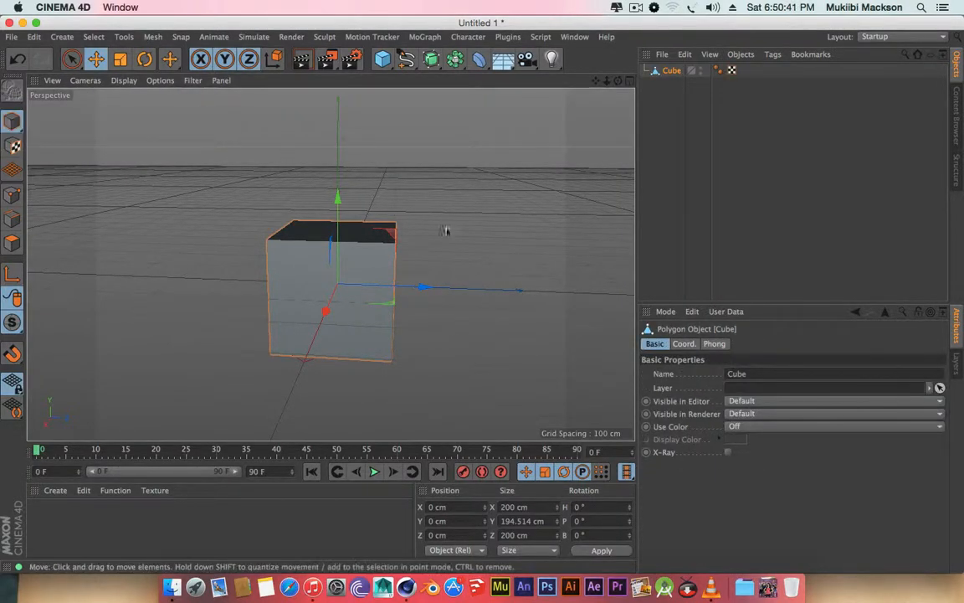
{"action": "left_click_drag", "start_coordinate": [345, 260], "coordinate": [351, 261]}
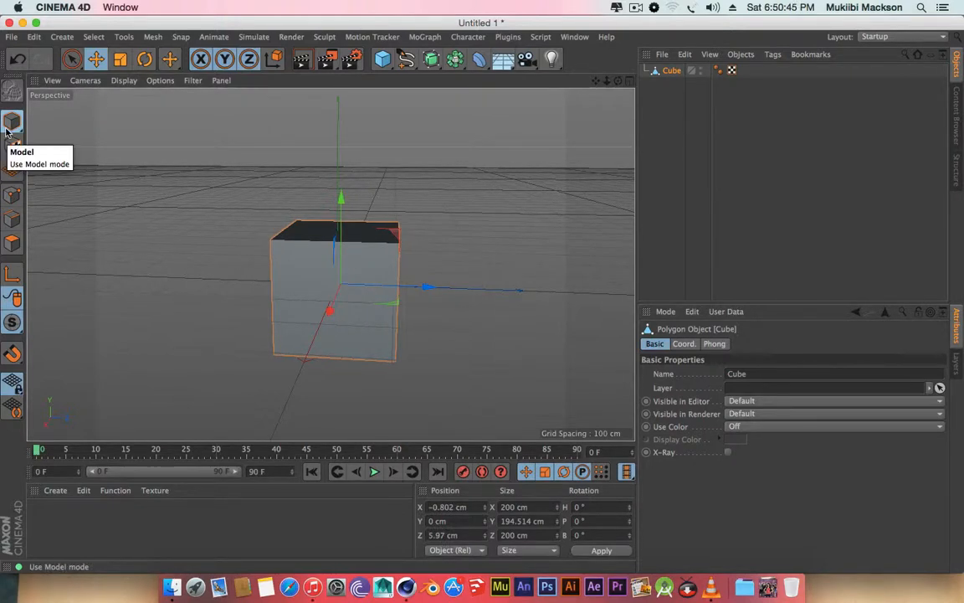
{"action": "key", "text": "super+z"}
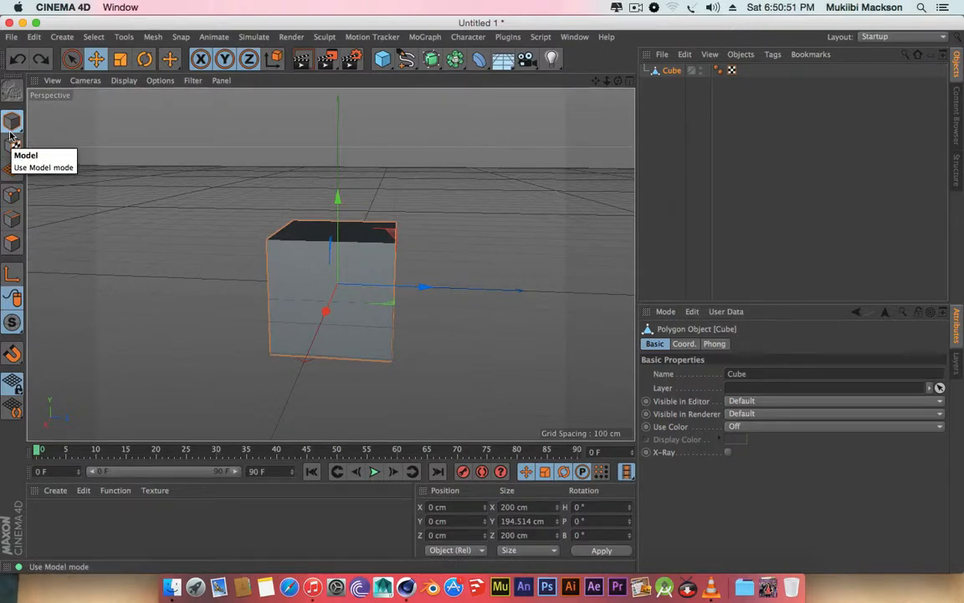
{"action": "key", "text": "super+z"}
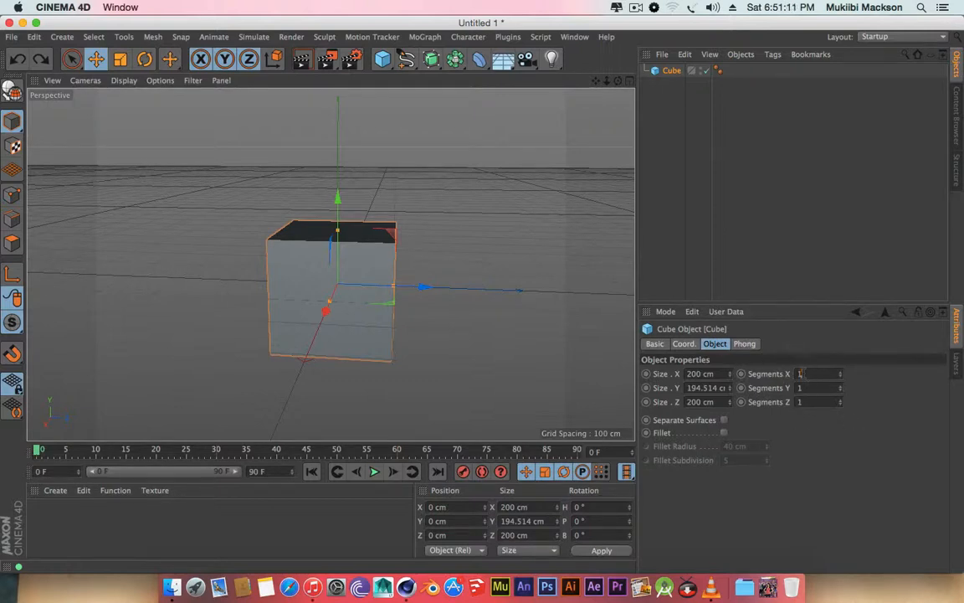
Step: Set the cube's X segments to 20 and display the viewport in Gouraud Shading (Lines)
{"action": "double_click", "coordinate": [800, 373]}
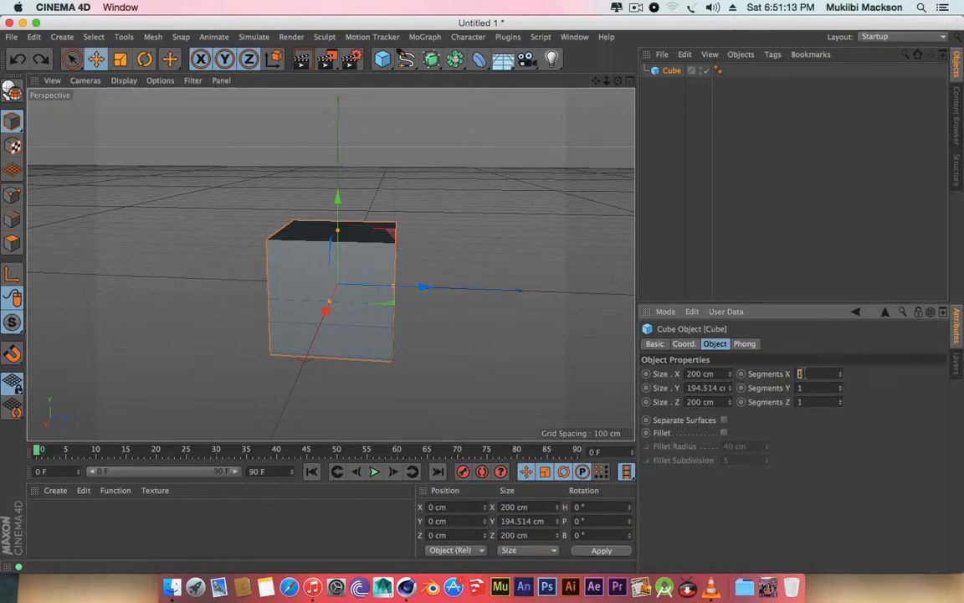
{"action": "type", "text": "20"}
{"action": "left_click", "coordinate": [126, 83]}
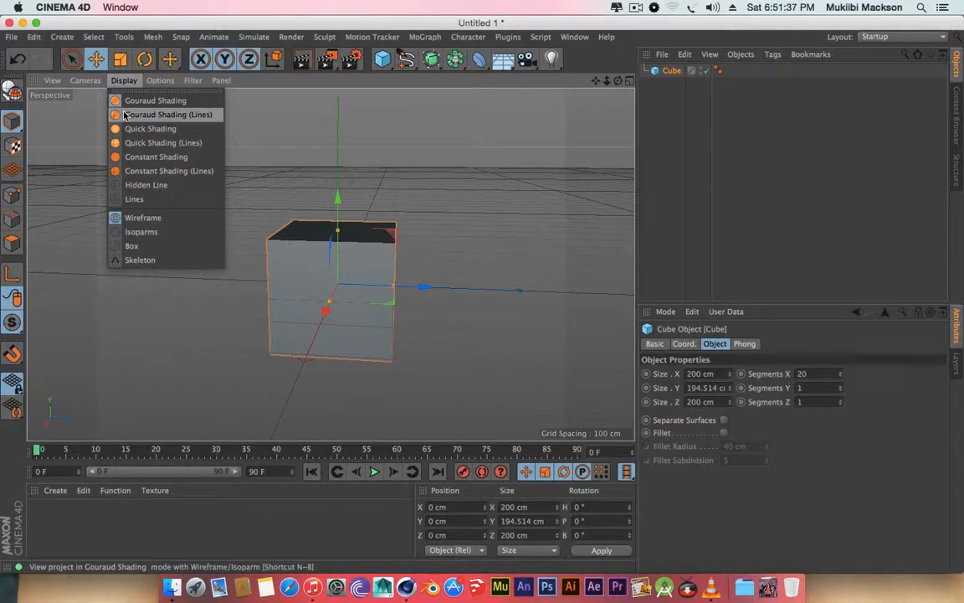
{"action": "left_click", "coordinate": [124, 114]}
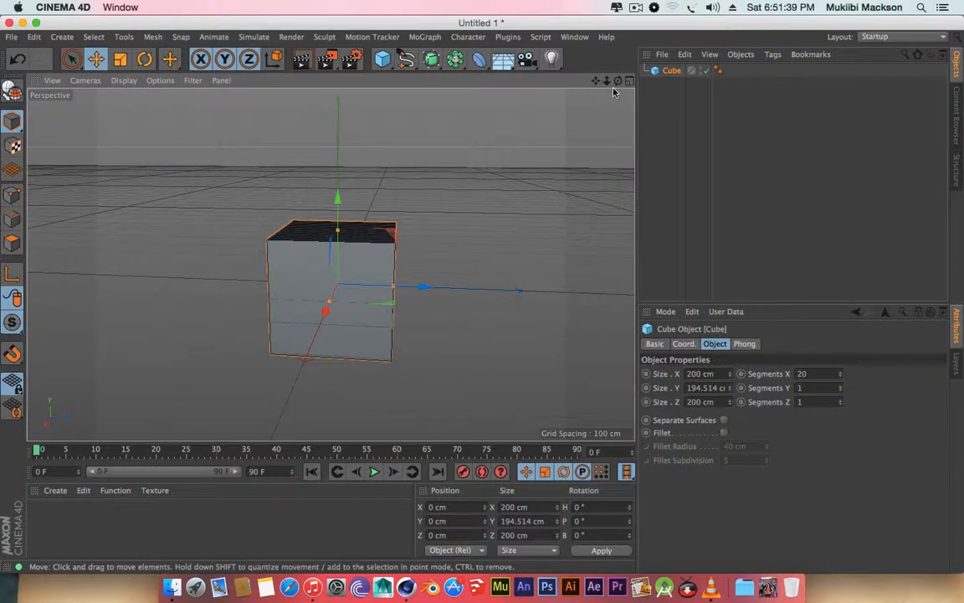
{"action": "left_click_drag", "start_coordinate": [618, 81], "coordinate": [415, 260]}
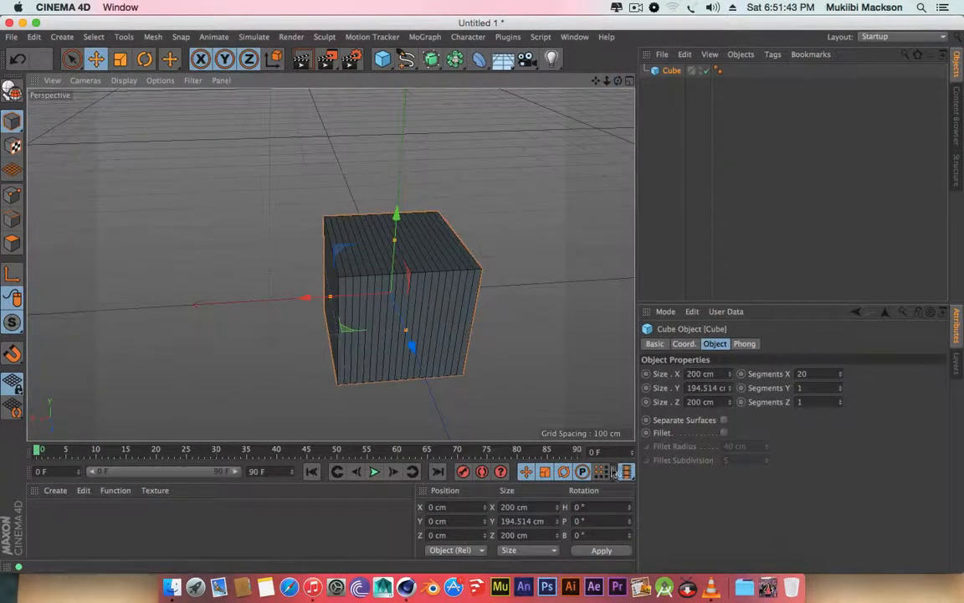
Step: Move the cube upward and along Z to about Y 28 cm and Z 53 cm
{"action": "left_click", "coordinate": [800, 388]}
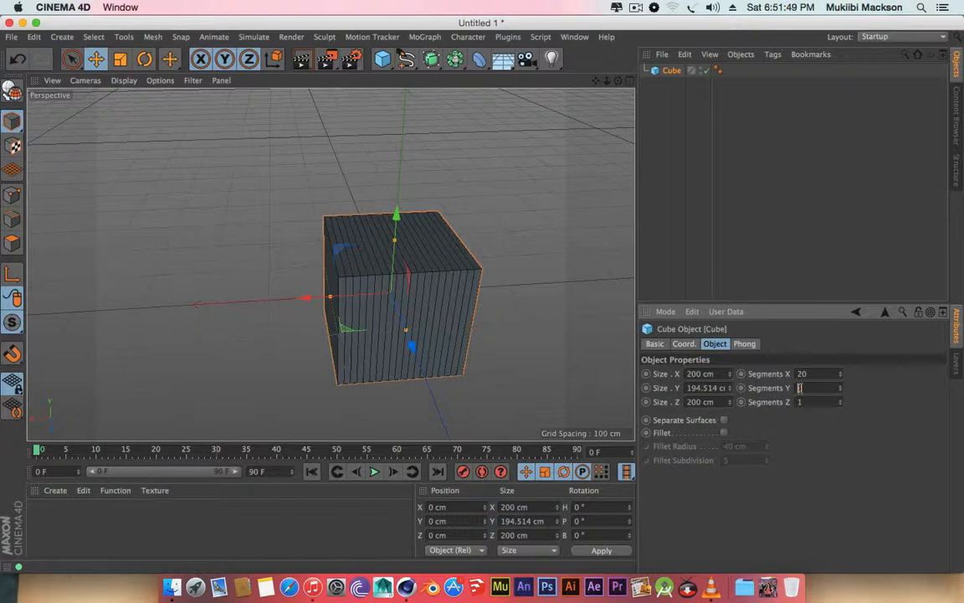
{"action": "left_click", "coordinate": [613, 88]}
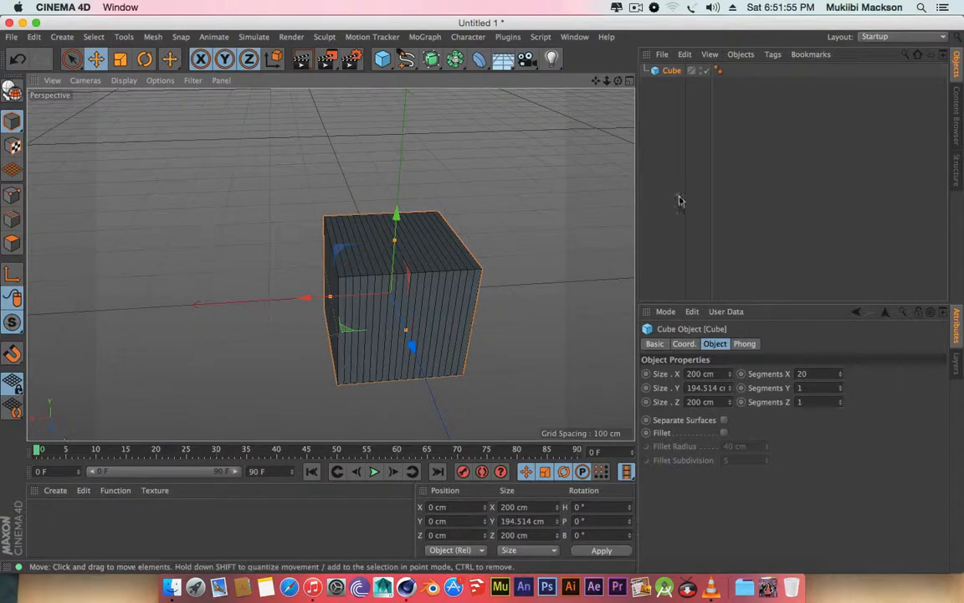
{"action": "left_click_drag", "start_coordinate": [333, 265], "coordinate": [333, 261], "text": "alt"}
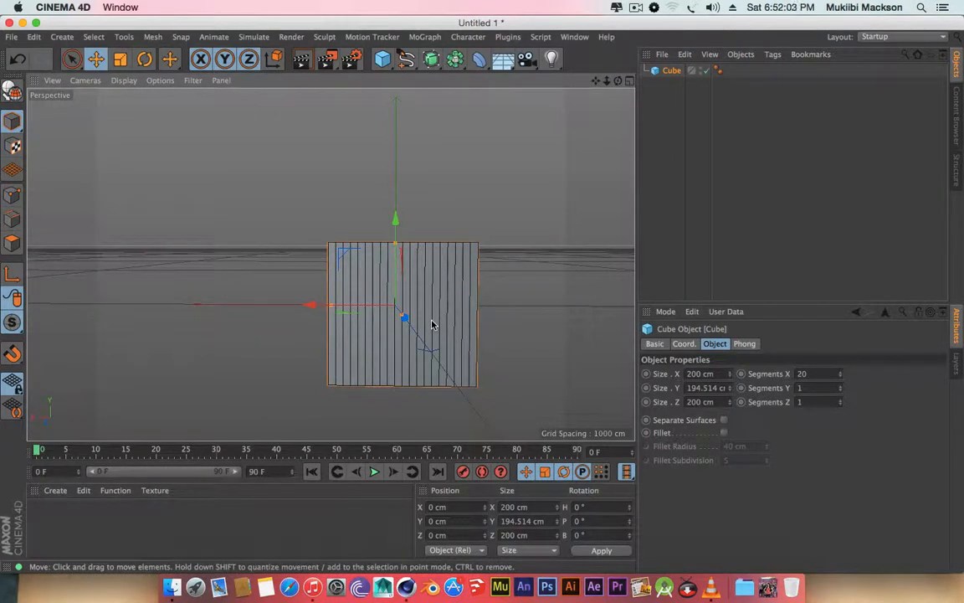
{"action": "left_click_drag", "start_coordinate": [332, 264], "coordinate": [333, 260], "text": "alt"}
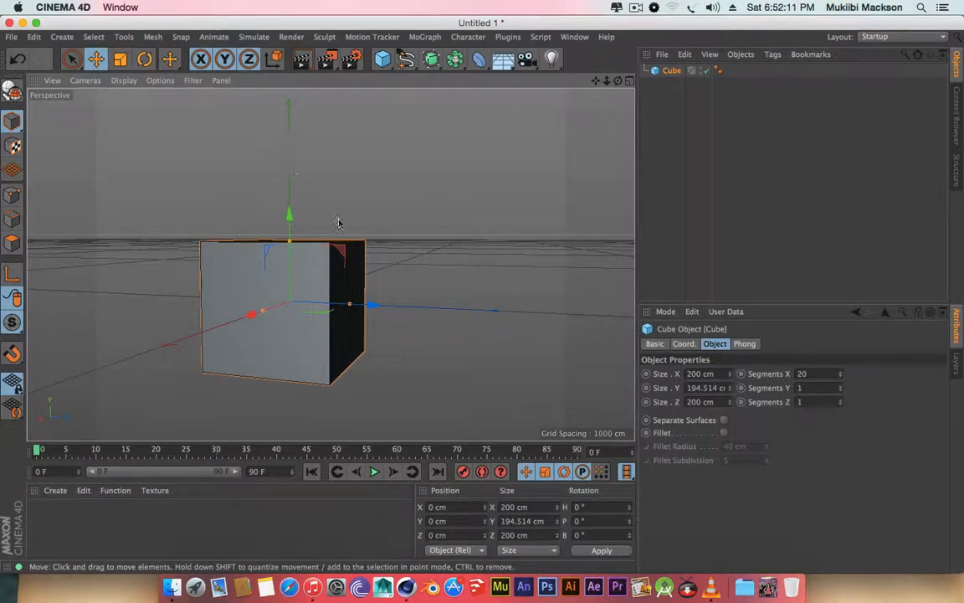
{"action": "left_click_drag", "start_coordinate": [333, 261], "coordinate": [389, 132], "text": "alt"}
{"action": "mouse_move", "coordinate": [272, 219]}
{"action": "left_mouse_down"}
{"action": "mouse_move", "coordinate": [284, 149]}
{"action": "mouse_move", "coordinate": [271, 185]}
{"action": "mouse_move", "coordinate": [273, 134]}
{"action": "mouse_move", "coordinate": [271, 209]}
{"action": "left_mouse_up"}
{"action": "left_click_drag", "start_coordinate": [358, 289], "coordinate": [394, 284]}
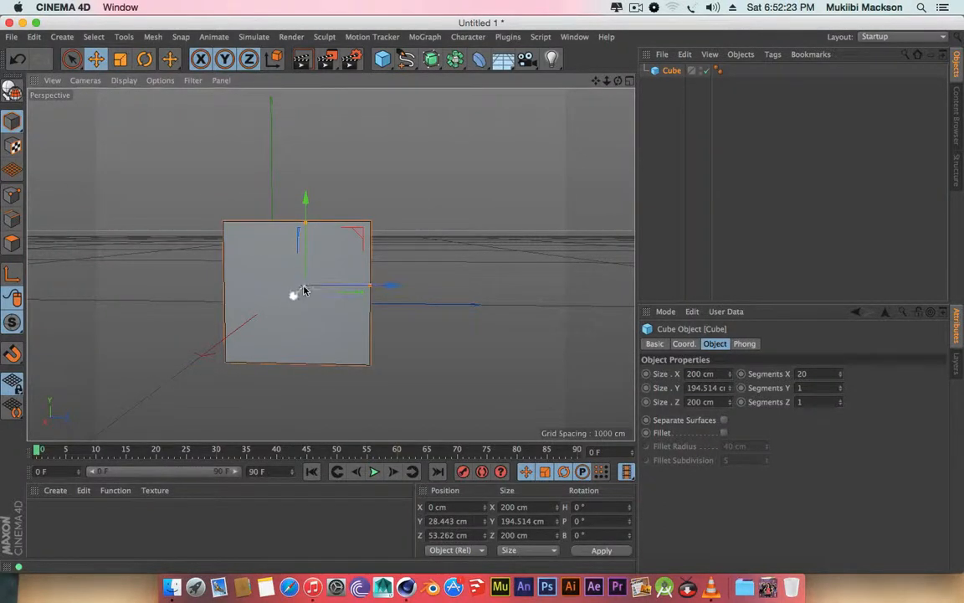
Step: Stretch the cube's X size to about 361 cm and move it to about X -251 cm
{"action": "mouse_move", "coordinate": [297, 294]}
{"action": "left_mouse_down"}
{"action": "mouse_move", "coordinate": [259, 329]}
{"action": "mouse_move", "coordinate": [289, 299]}
{"action": "mouse_move", "coordinate": [301, 316]}
{"action": "mouse_move", "coordinate": [315, 289]}
{"action": "left_mouse_up"}
{"action": "left_click_drag", "start_coordinate": [618, 81], "coordinate": [536, 108]}
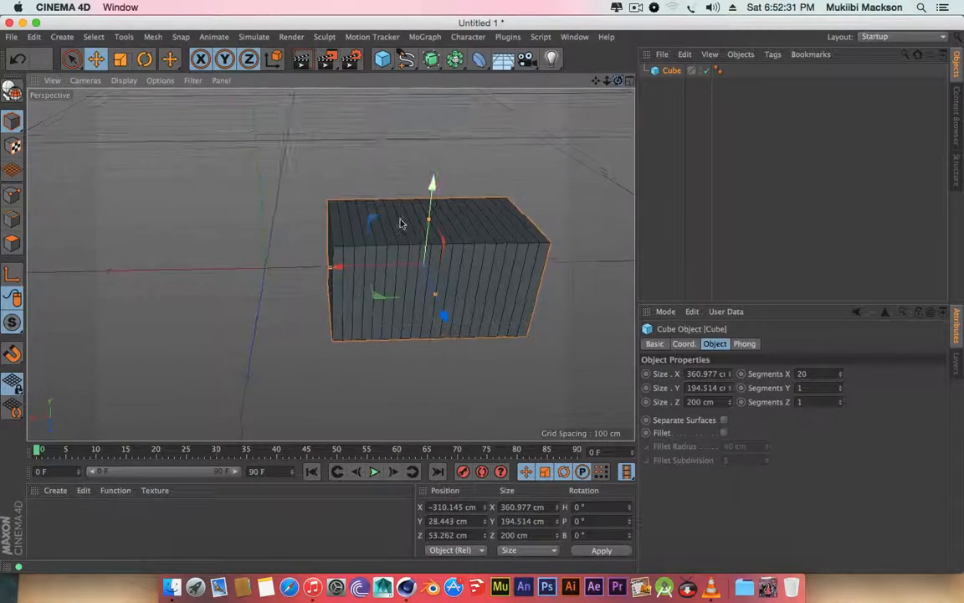
{"action": "left_click_drag", "start_coordinate": [357, 271], "coordinate": [325, 260]}
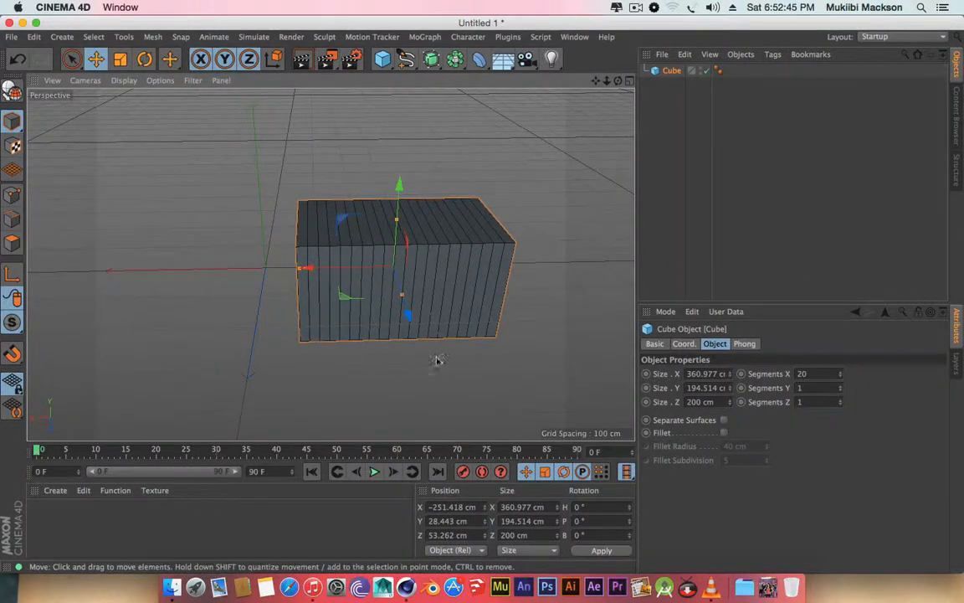
Step: Set the cube's Y and Z segments to 20 each
{"action": "double_click", "coordinate": [800, 387]}
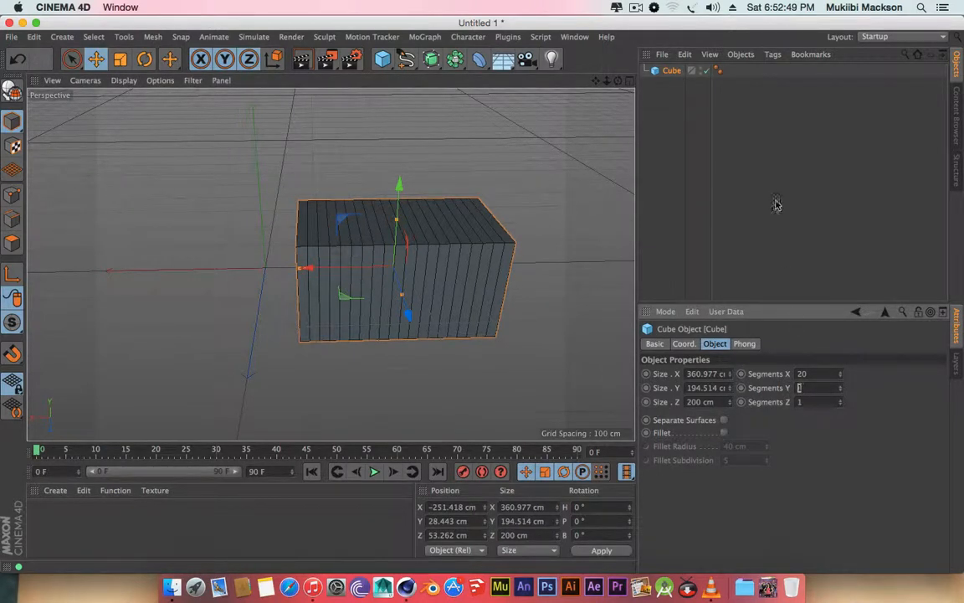
{"action": "left_click_drag", "start_coordinate": [617, 81], "coordinate": [745, 74]}
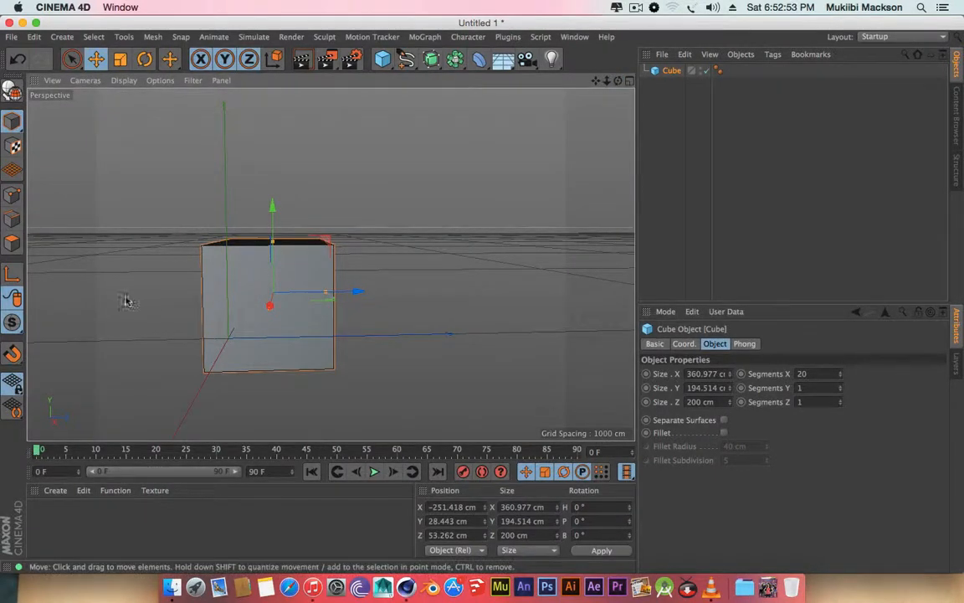
{"action": "left_click", "coordinate": [799, 387]}
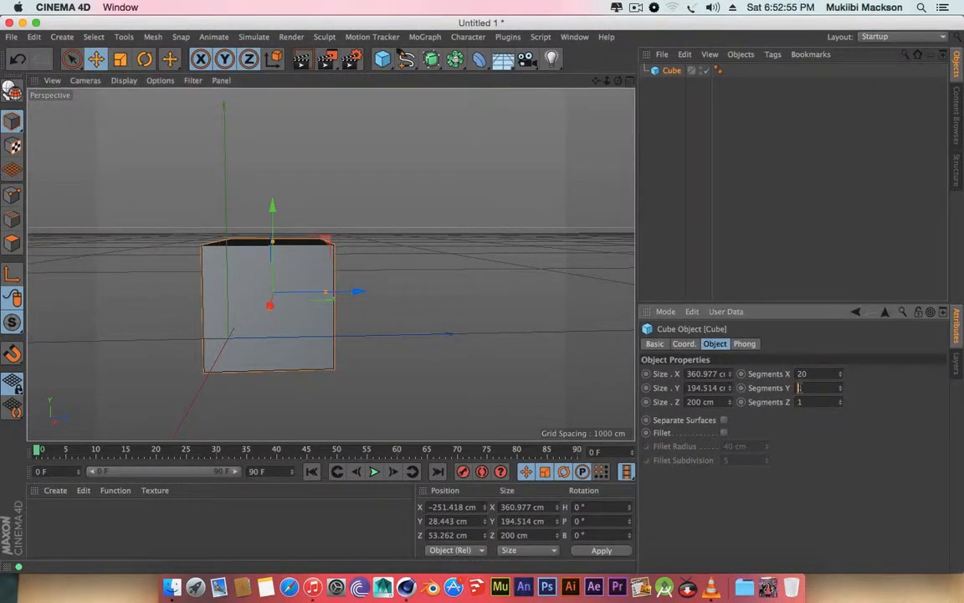
{"action": "key", "text": "Return"}
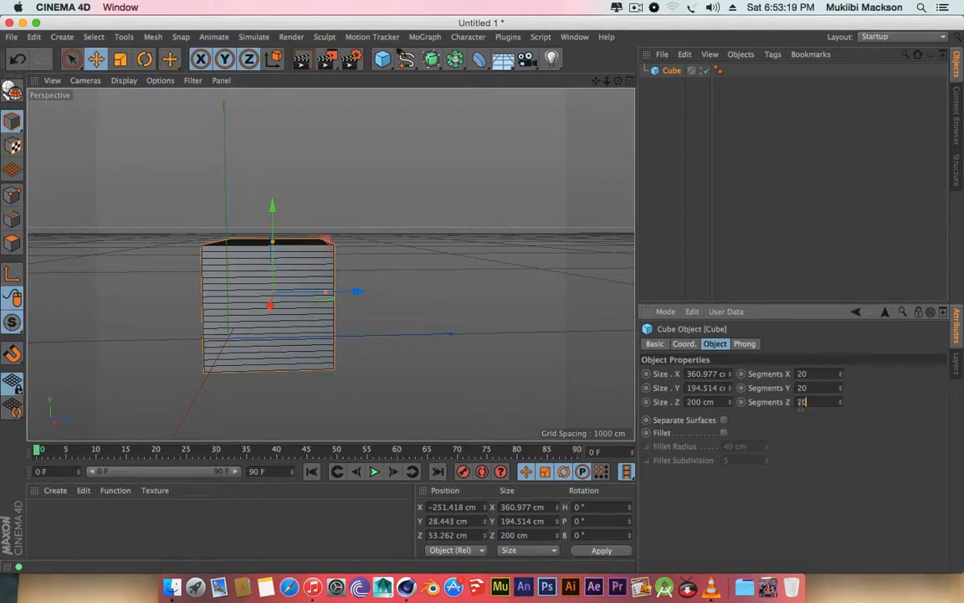
{"action": "key", "text": "Return"}
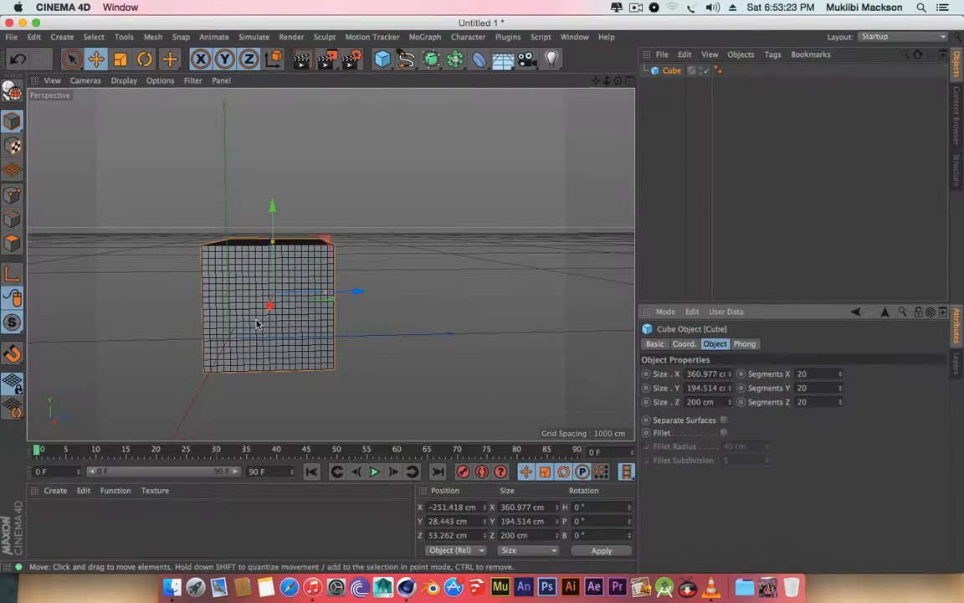
{"action": "left_click_drag", "start_coordinate": [618, 80], "coordinate": [869, 128]}
{"action": "left_click_drag", "start_coordinate": [596, 81], "coordinate": [528, 90]}
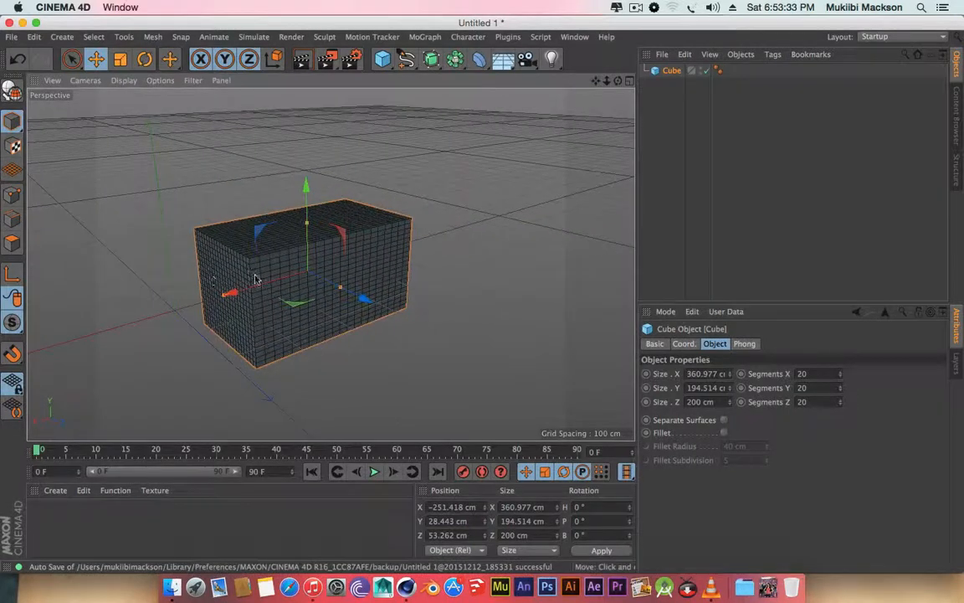
{"action": "left_click", "coordinate": [13, 242]}
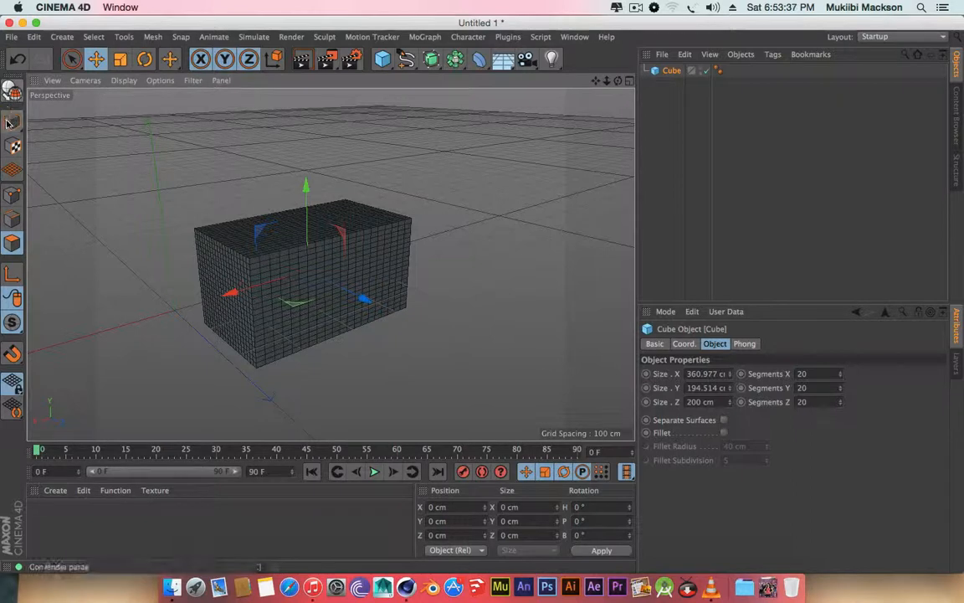
{"action": "left_click", "coordinate": [12, 93]}
{"action": "mouse_move", "coordinate": [617, 80]}
{"action": "left_mouse_down"}
{"action": "mouse_move", "coordinate": [331, 264]}
{"action": "mouse_move", "coordinate": [605, 84]}
{"action": "left_mouse_up"}
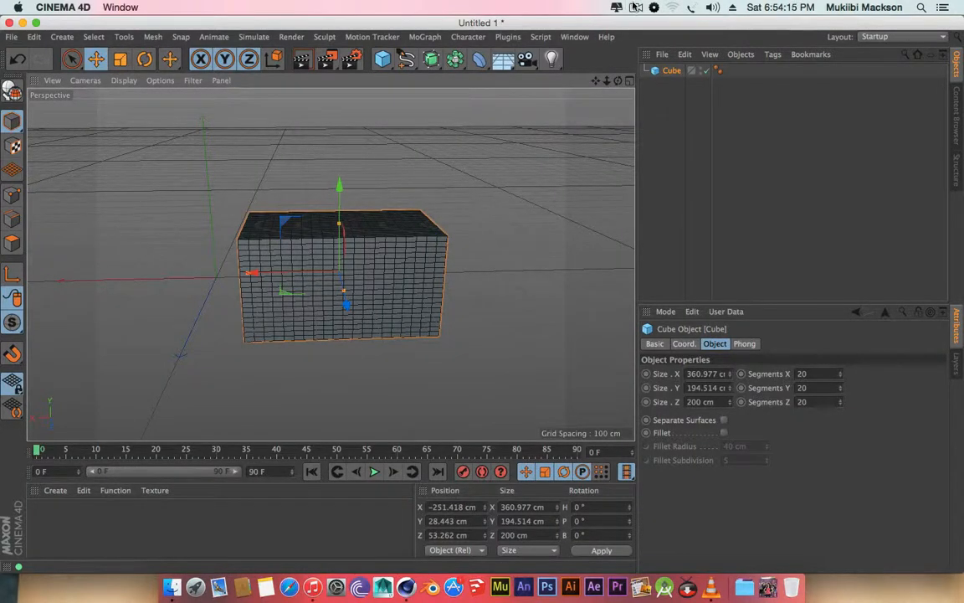
{"action": "left_click", "coordinate": [636, 7]}
{"action": "left_click", "coordinate": [605, 28]}
{"action": "left_click", "coordinate": [635, 6]}
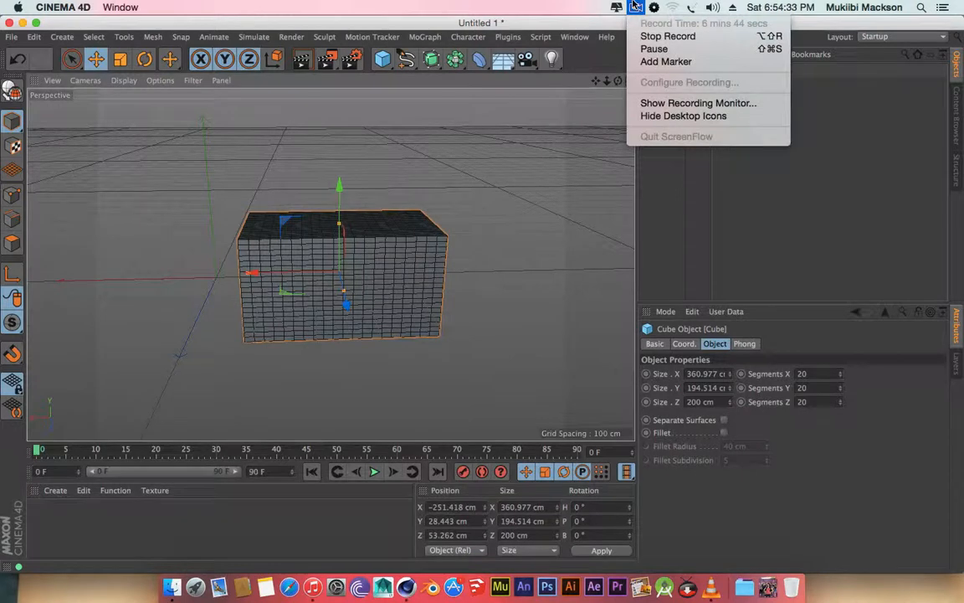
{"action": "left_click", "coordinate": [790, 7]}
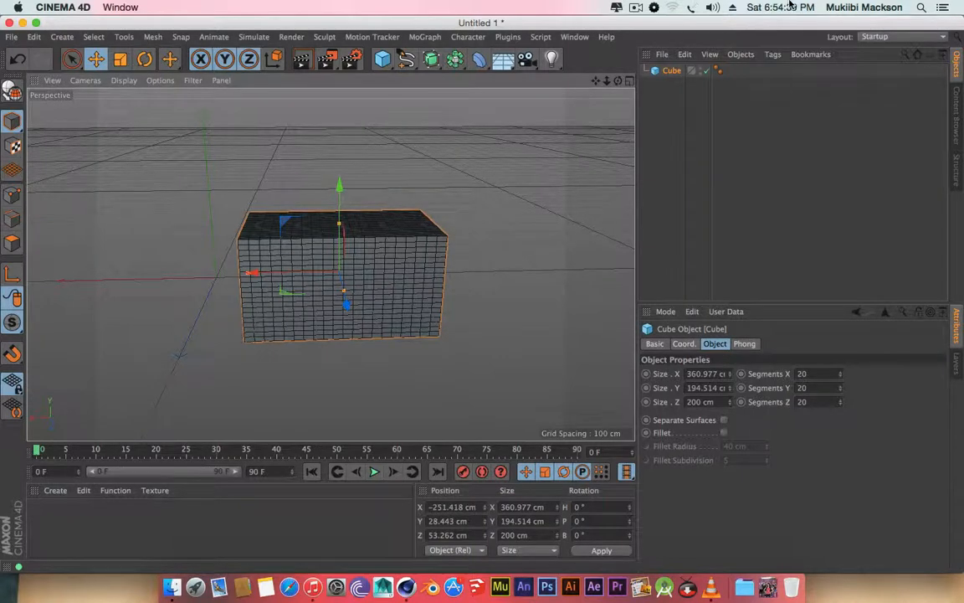
{"action": "left_click", "coordinate": [635, 7]}
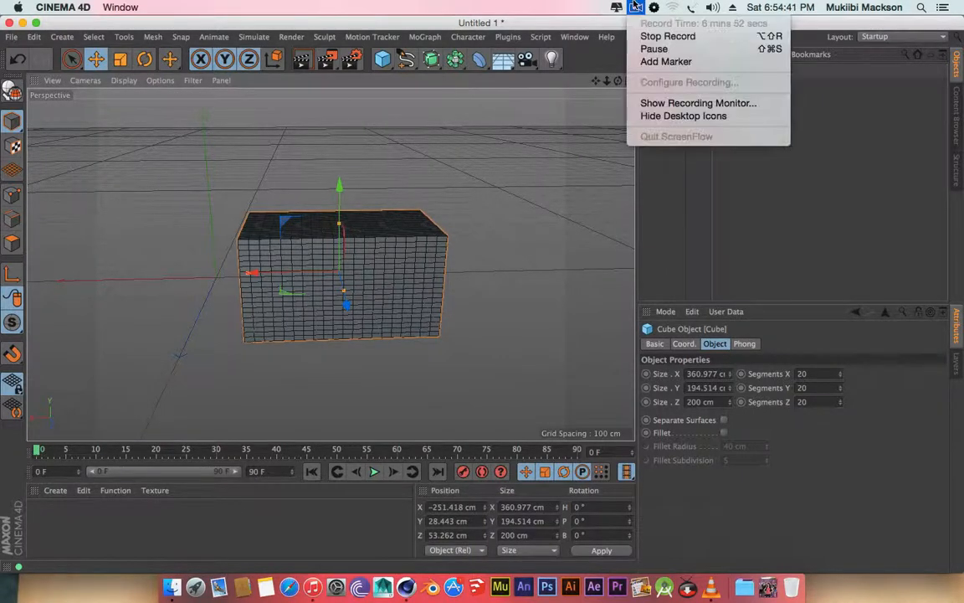